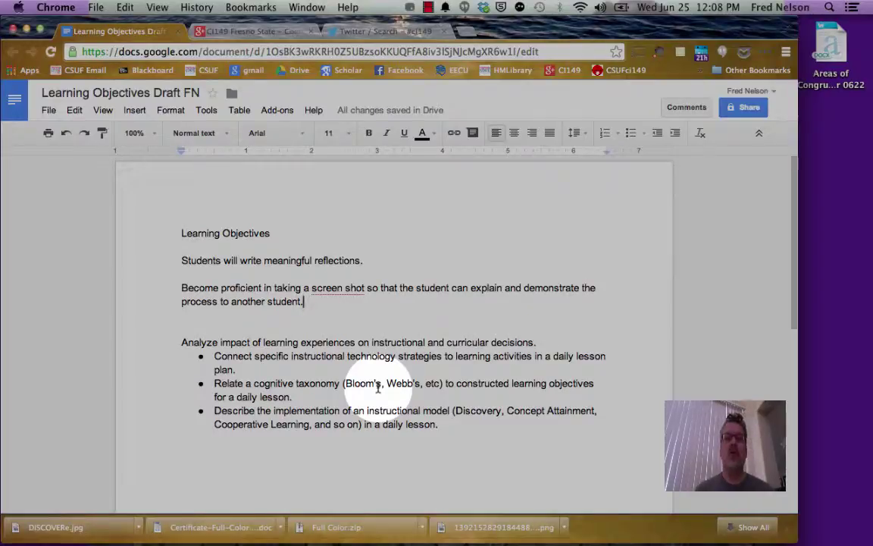
Change link sharing to 'Anyone with the link' with 'Can comment' access and save
{"action": "left_click", "coordinate": [746, 108]}
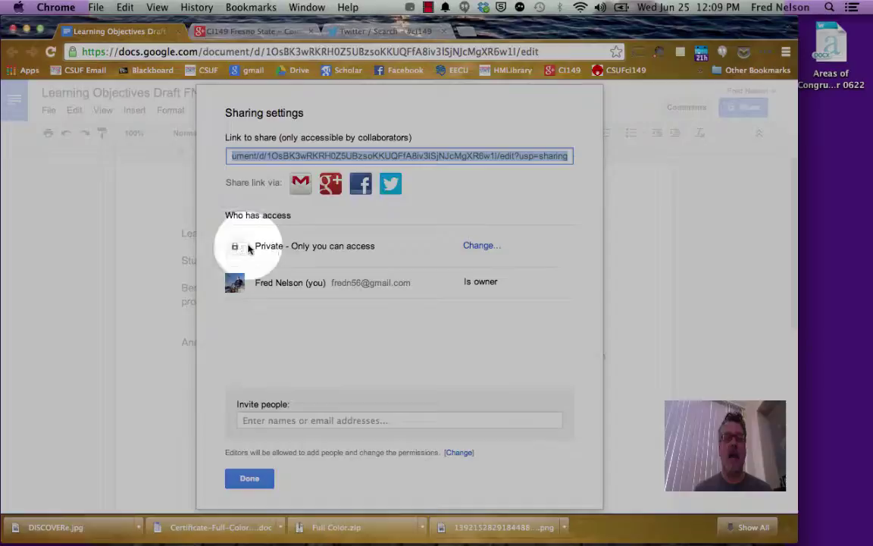
{"action": "left_click", "coordinate": [479, 249]}
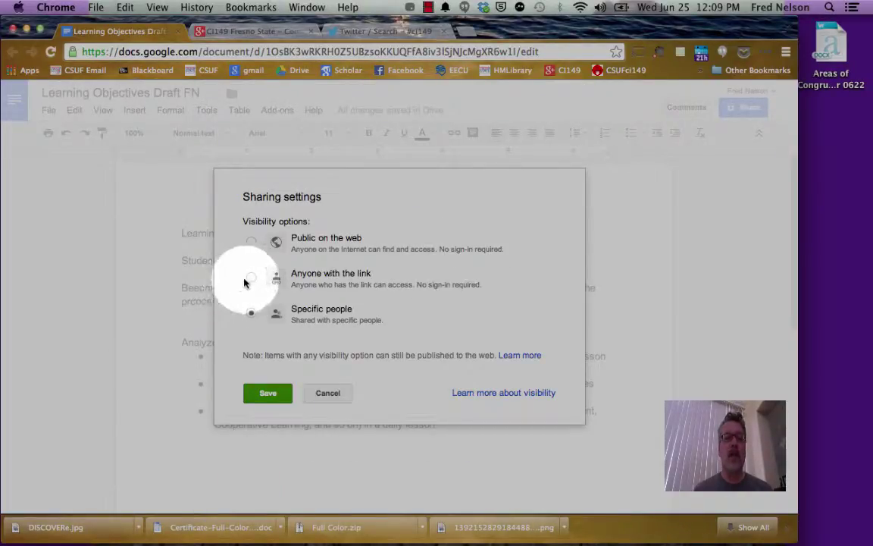
{"action": "left_click", "coordinate": [251, 279]}
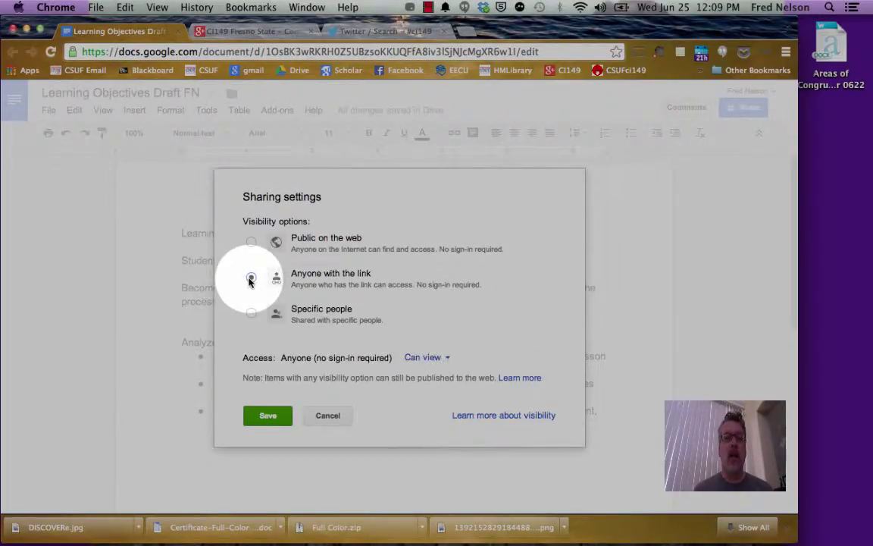
{"action": "left_click", "coordinate": [431, 358]}
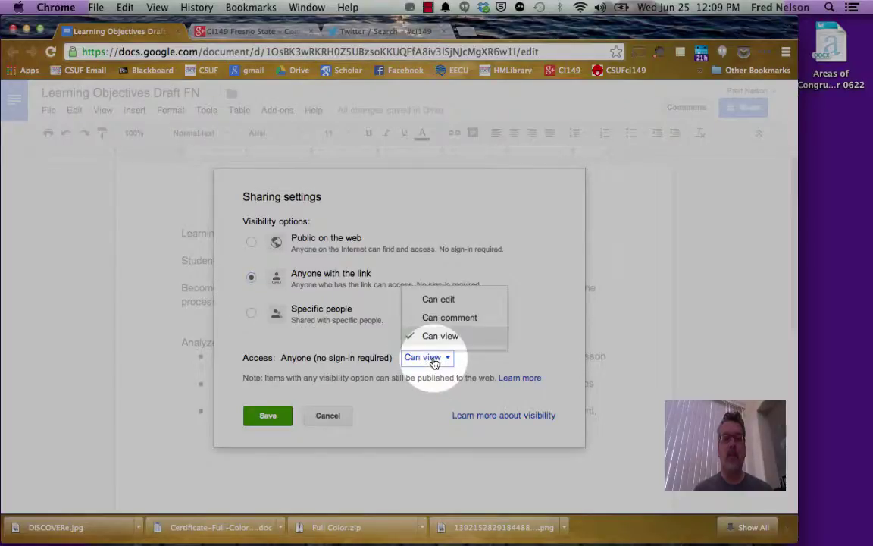
{"action": "left_click", "coordinate": [455, 317]}
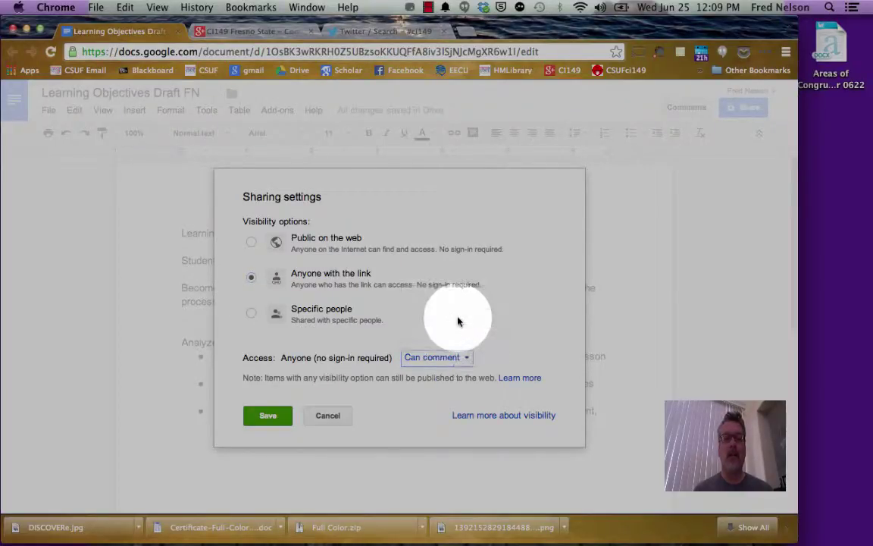
{"action": "left_click", "coordinate": [265, 415]}
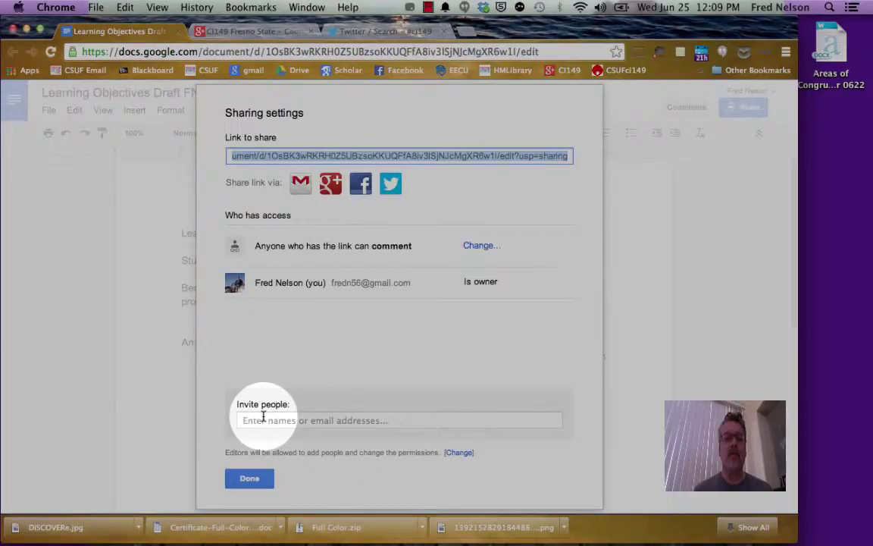
{"action": "left_click", "coordinate": [389, 191]}
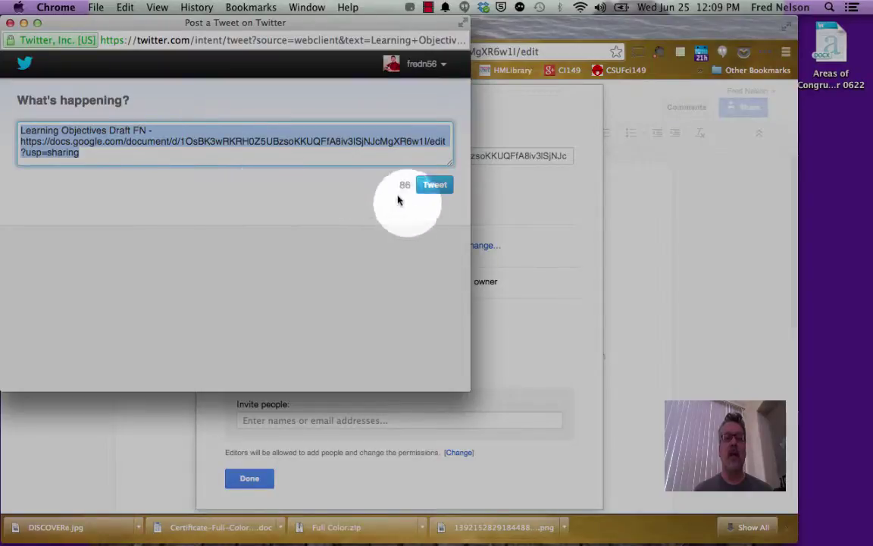
{"action": "left_click", "coordinate": [10, 24]}
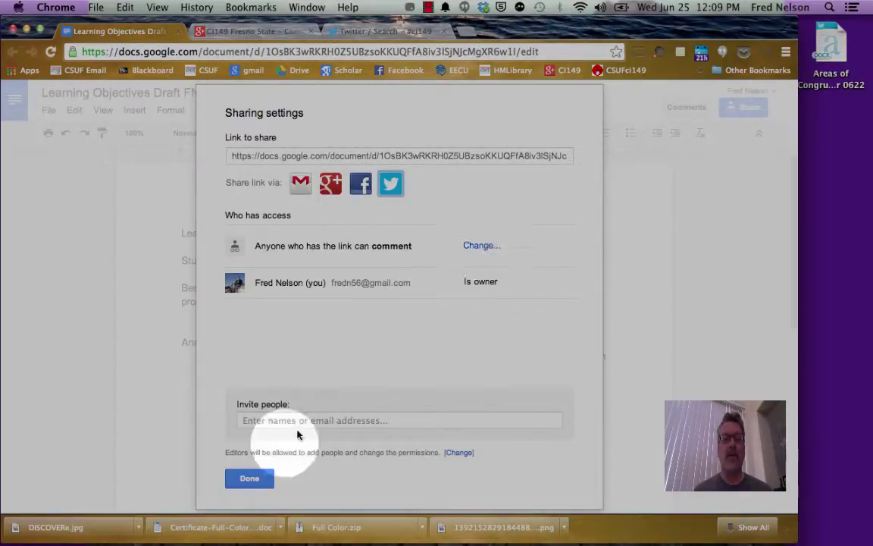
Close the sharing dialog, copy a goo.gl short link to the document, and switch to the #ci149 Twitter search
{"action": "left_click", "coordinate": [249, 479]}
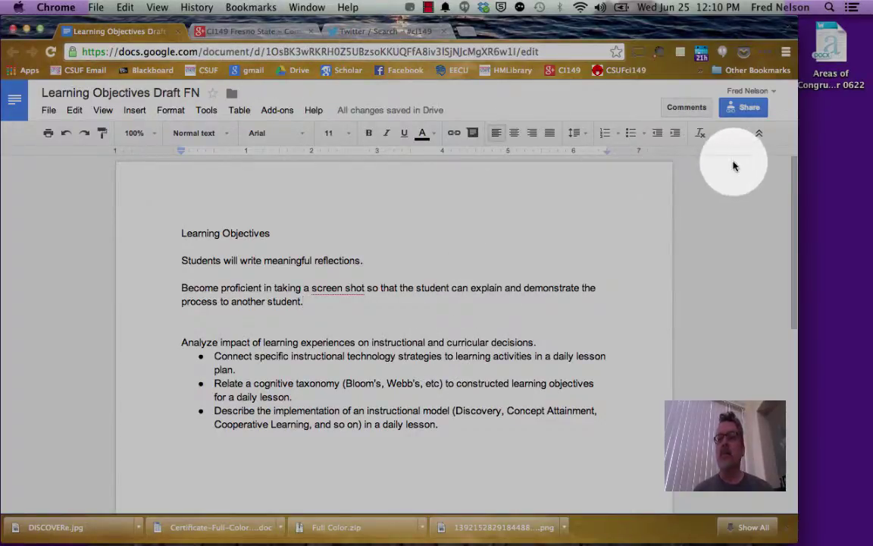
{"action": "left_click", "coordinate": [766, 53]}
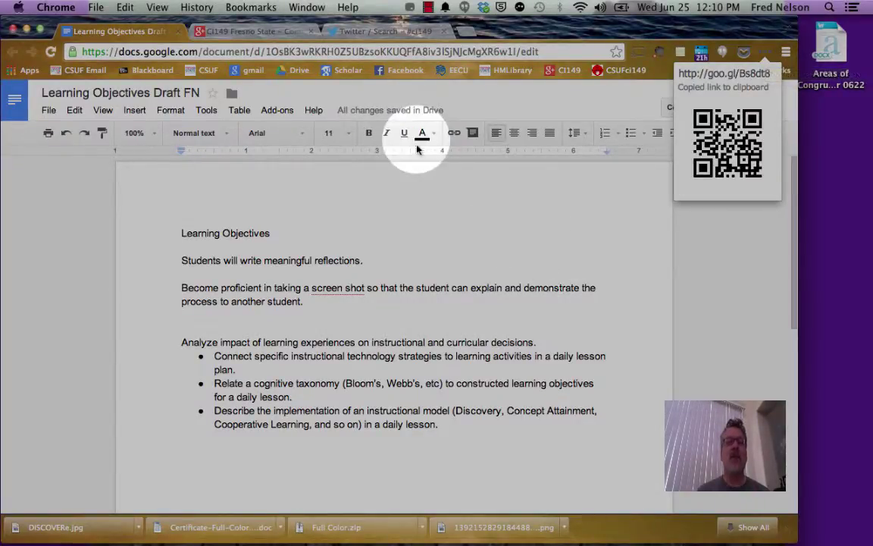
{"action": "left_click", "coordinate": [376, 36]}
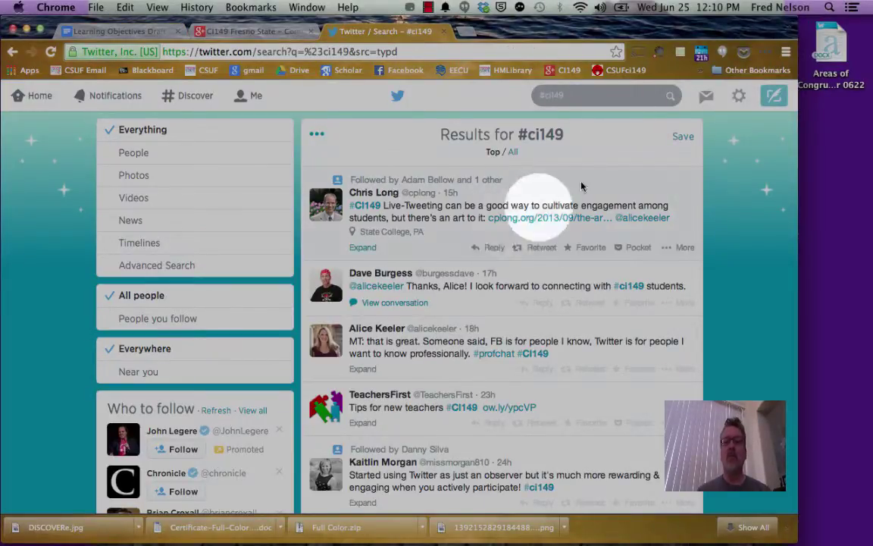
Compose a new tweet '#ci149 Please comment on my learning objec', fixing the typos
{"action": "left_click", "coordinate": [773, 97]}
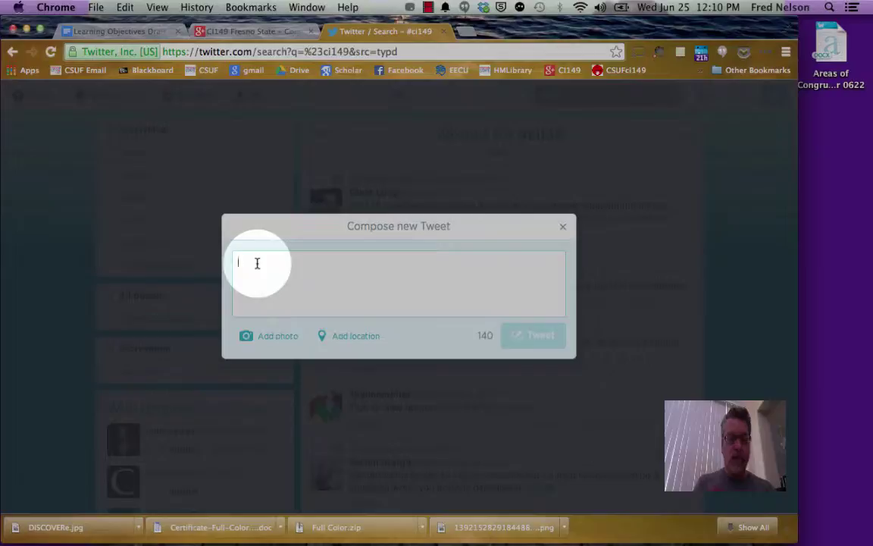
{"action": "type", "text": "#ci1"}
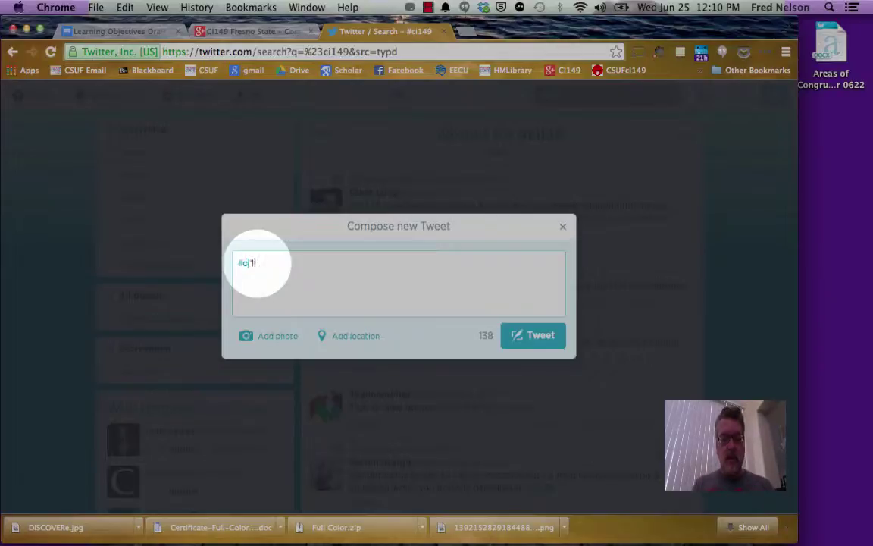
{"action": "type", "text": "49 Please"}
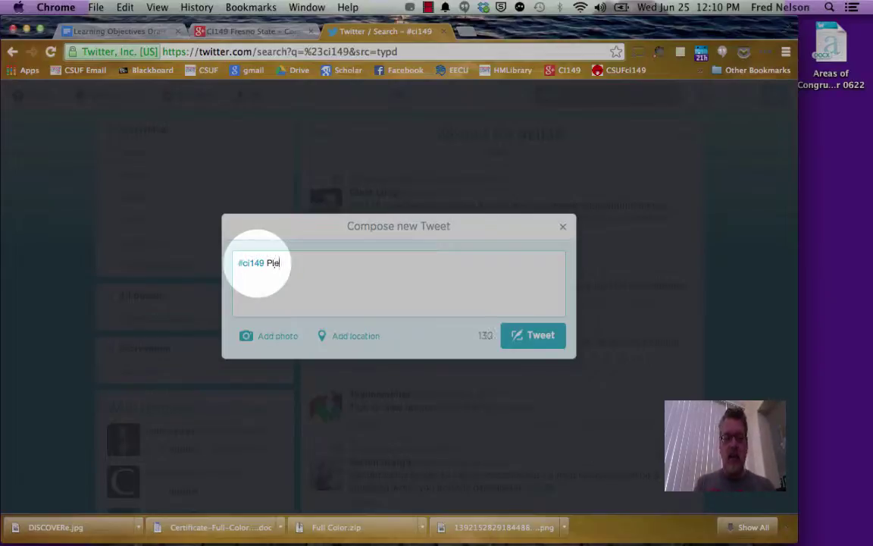
{"action": "key", "text": "BackSpace"}
{"action": "key", "text": "BackSpace"}
{"action": "key", "text": "BackSpace"}
{"action": "type", "text": "s"}
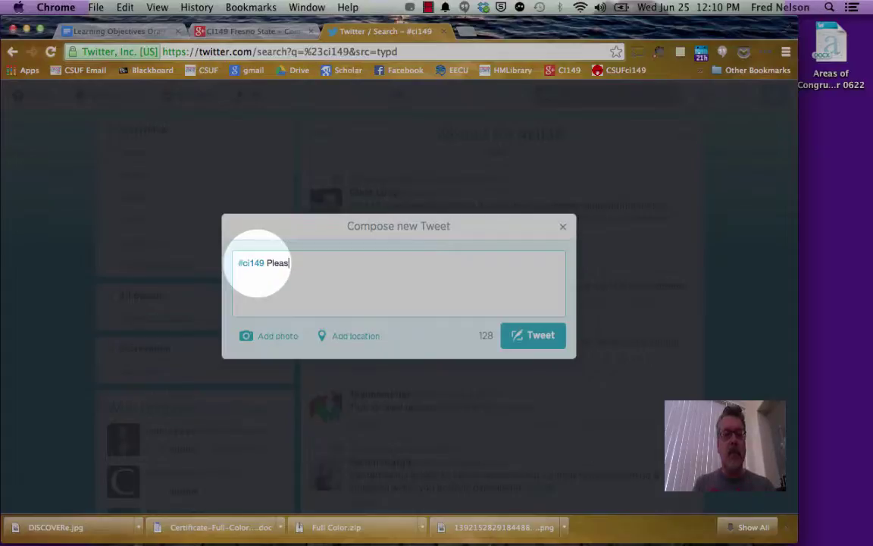
{"action": "type", "text": "e commone"}
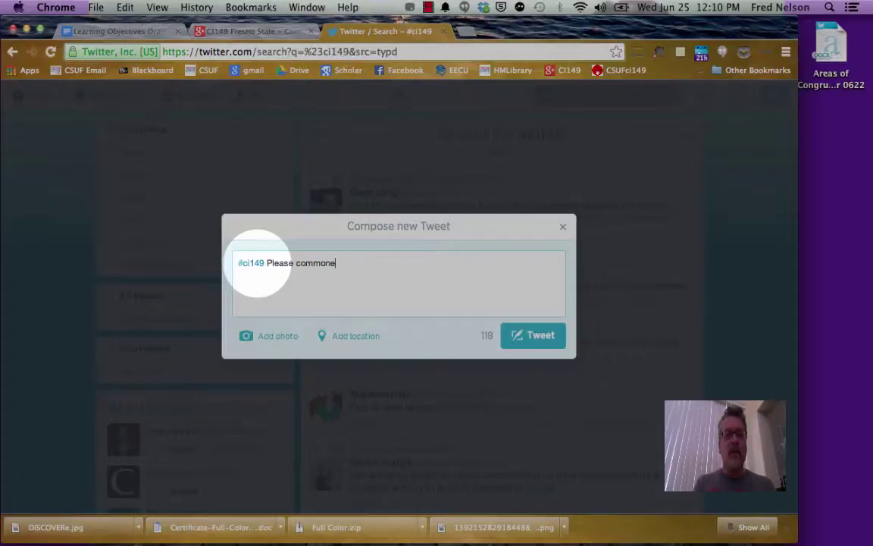
{"action": "key", "text": "BackSpace"}
{"action": "key", "text": "BackSpace"}
{"action": "key", "text": "BackSpace"}
{"action": "type", "text": "ent on my"}
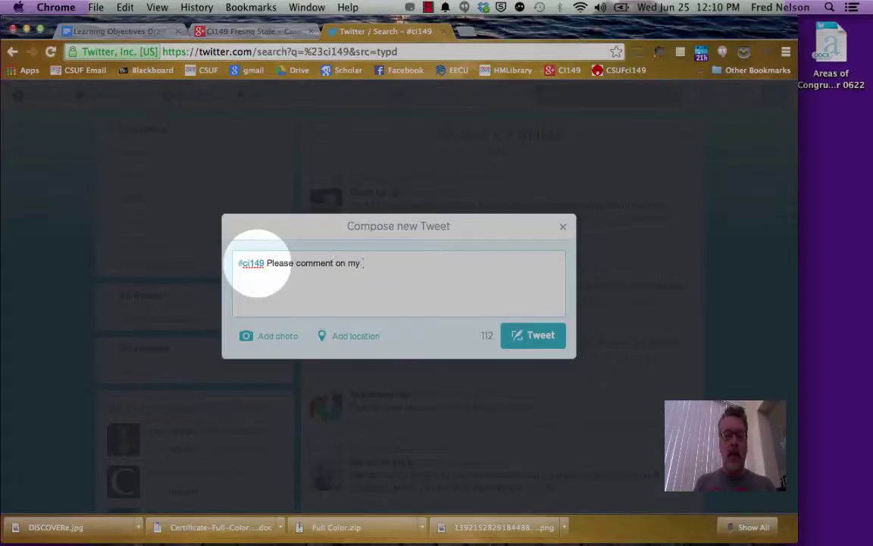
{"action": "type", "text": " learnign objectives"}
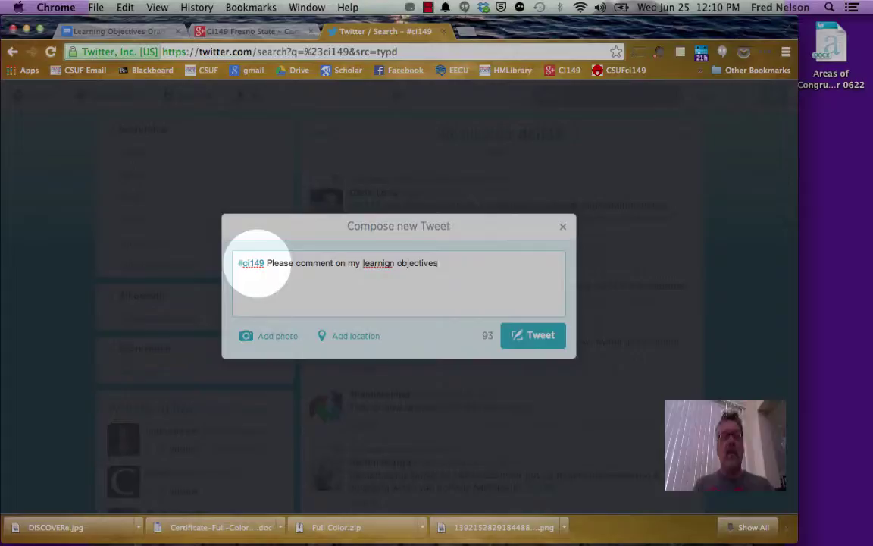
{"action": "left_click", "coordinate": [394, 262]}
{"action": "key", "text": "BackSpace"}
{"action": "key", "text": "BackSpace"}
{"action": "type", "text": "ng"}
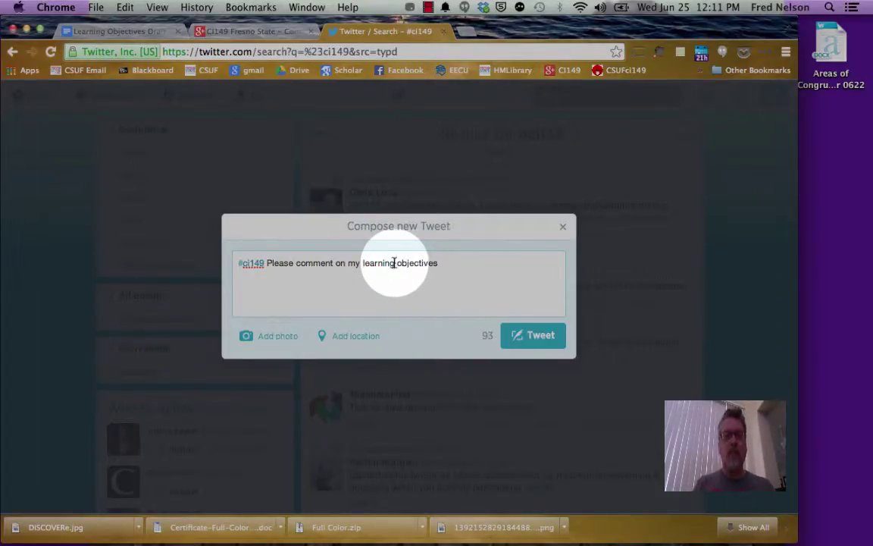
Append the pasted goo.gl short link and post the tweet
{"action": "left_click", "coordinate": [443, 264]}
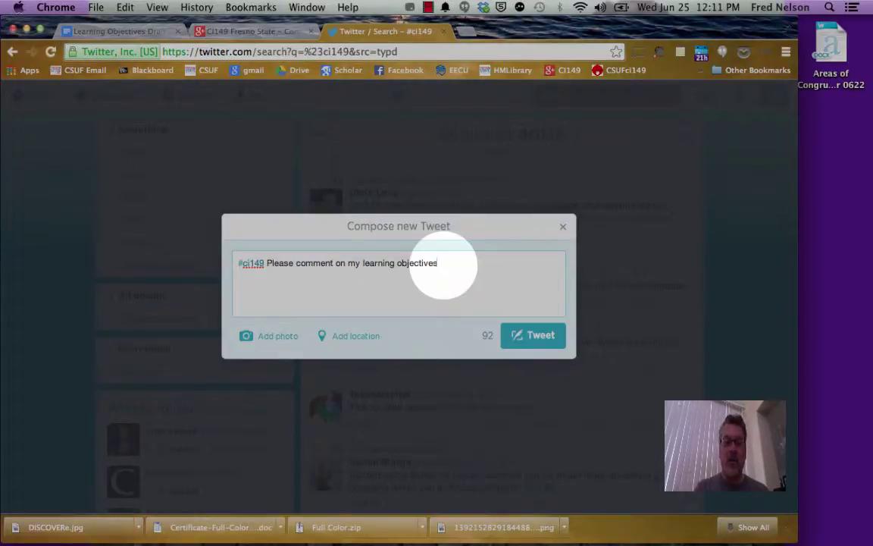
{"action": "key", "text": "super+v"}
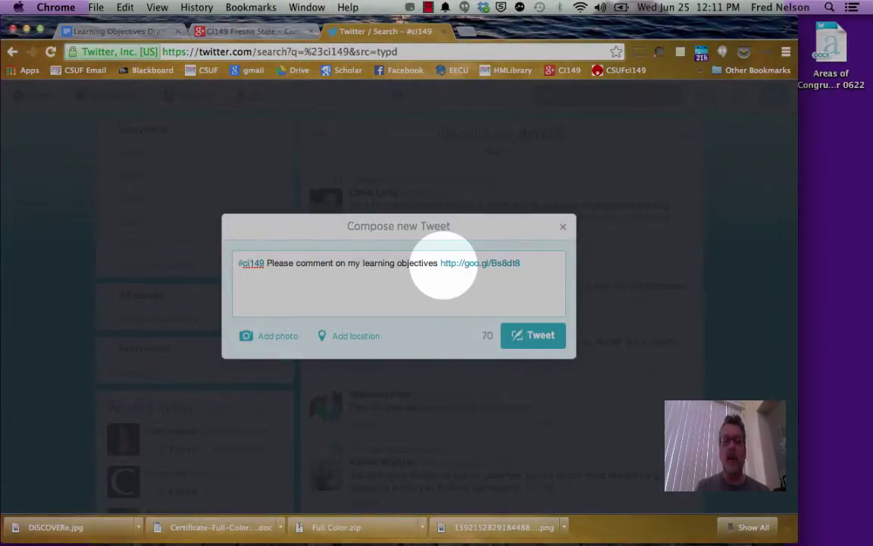
{"action": "left_click", "coordinate": [550, 337]}
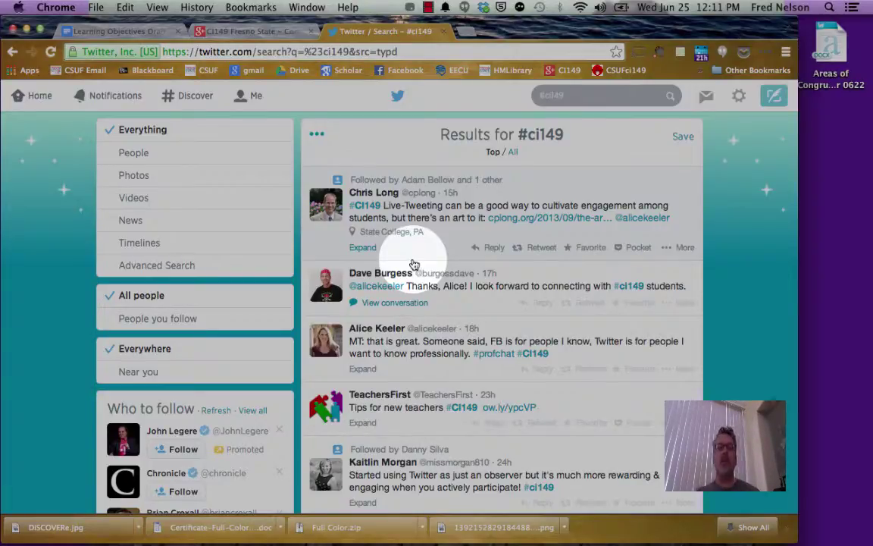
Find the new tweet on the Home timeline and follow its goo.gl link to the document
{"action": "left_click", "coordinate": [39, 99]}
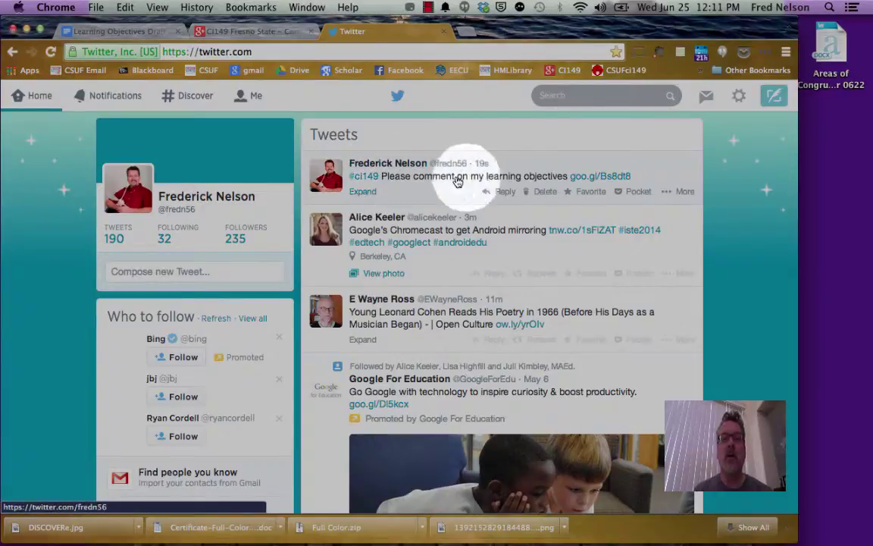
{"action": "left_click", "coordinate": [612, 178]}
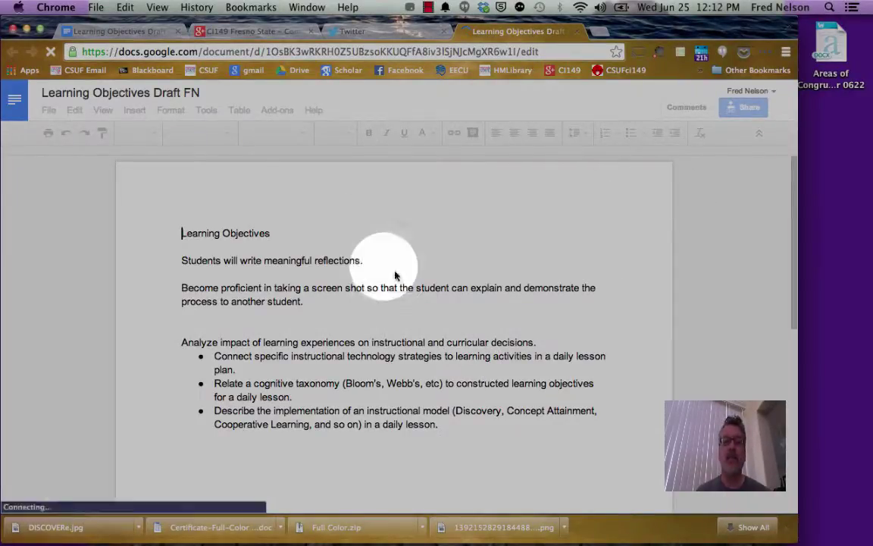
Comment on 'Students': "Don't begin with Students begin with a verb."
{"action": "left_click", "coordinate": [182, 261]}
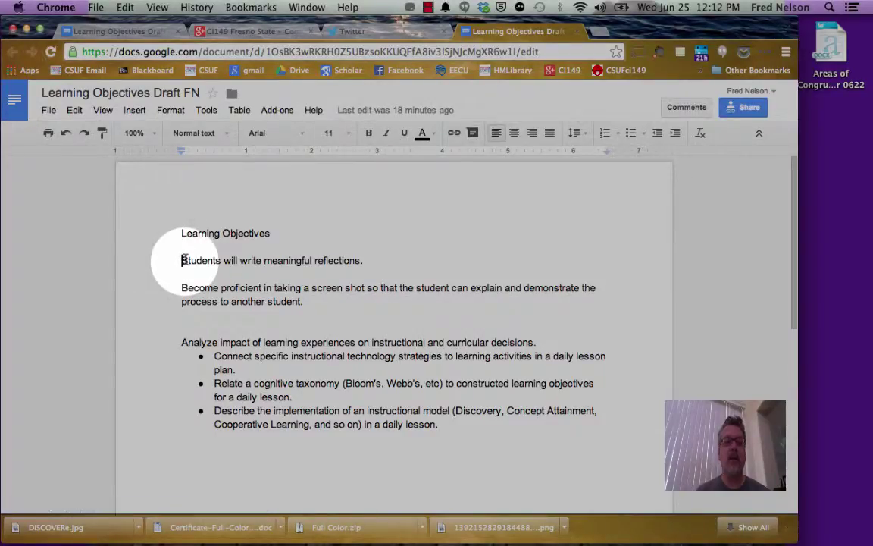
{"action": "left_click", "coordinate": [691, 107]}
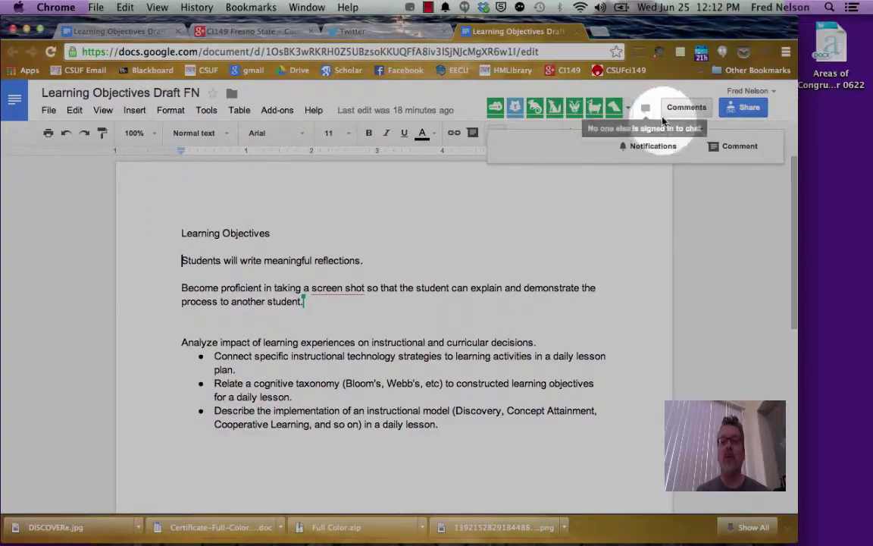
{"action": "left_click", "coordinate": [740, 147]}
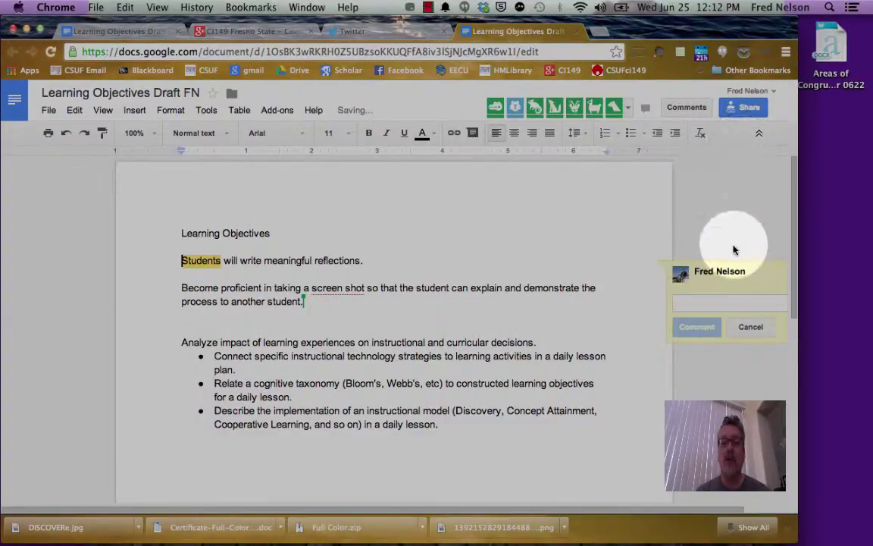
{"action": "type", "text": "Don't "}
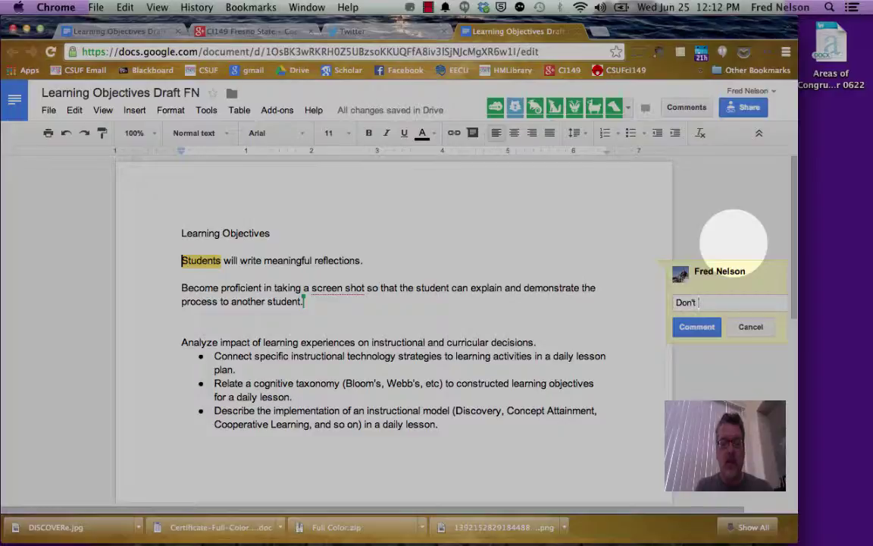
{"action": "type", "text": "begin with Studen"}
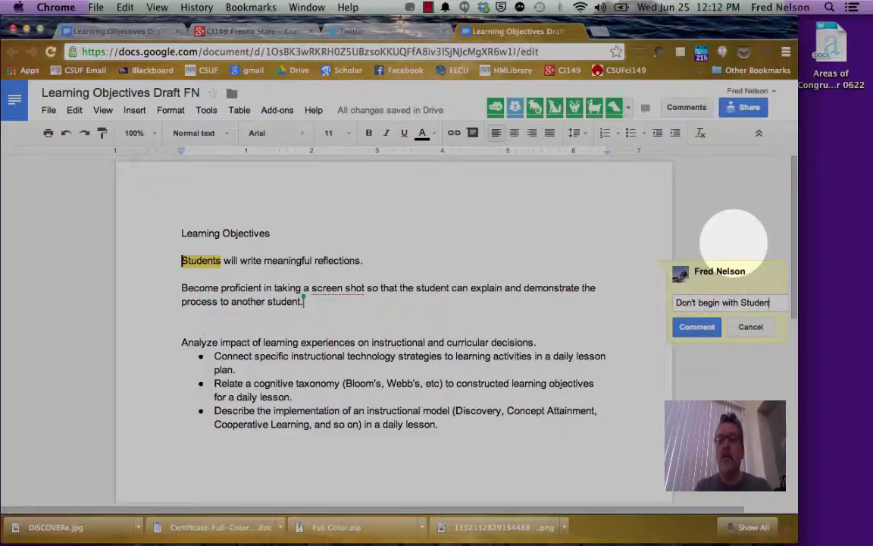
{"action": "type", "text": "ts"}
{"action": "key", "text": "BackSpace"}
{"action": "type", "text": "ts wil"}
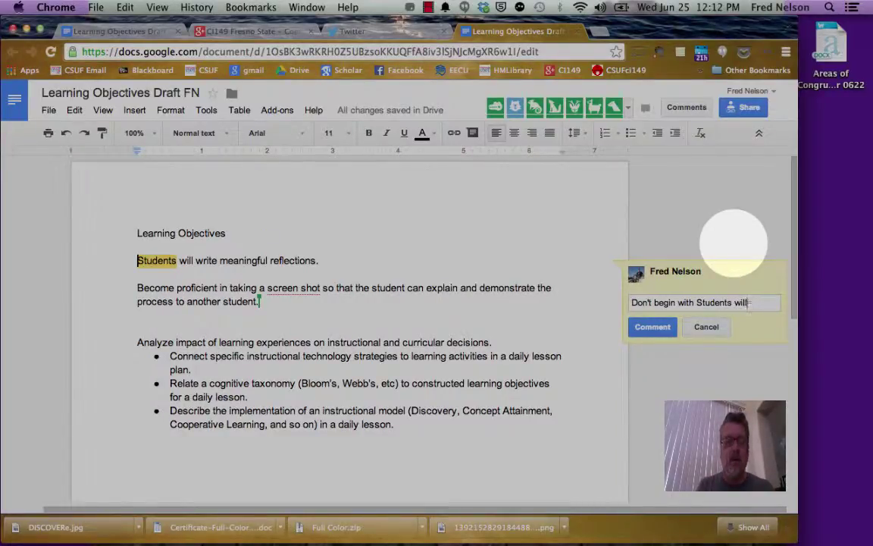
{"action": "type", "text": "l--a"}
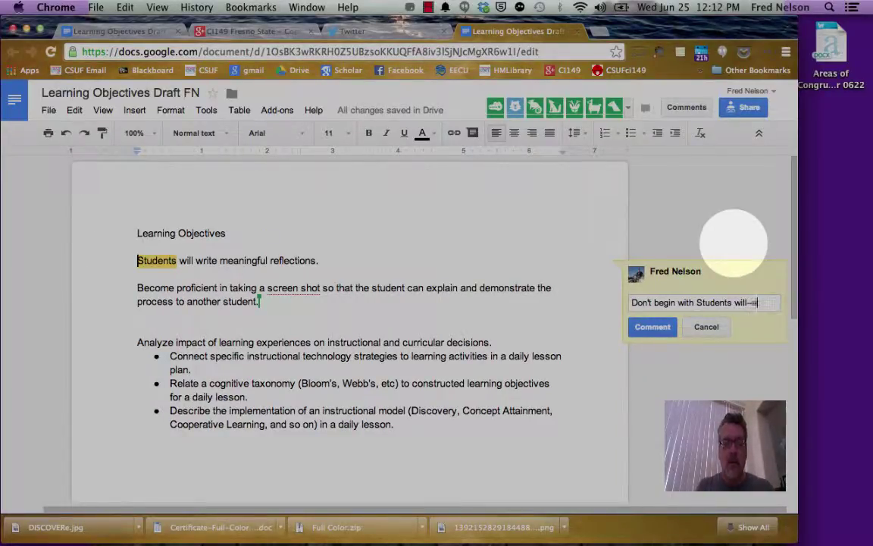
{"action": "type", "text": "lways begin w"}
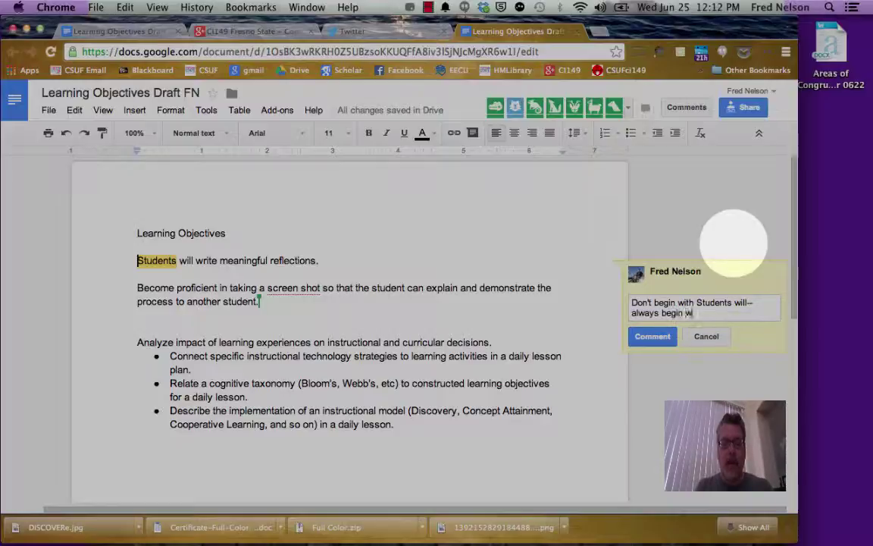
{"action": "type", "text": "ith a verb."}
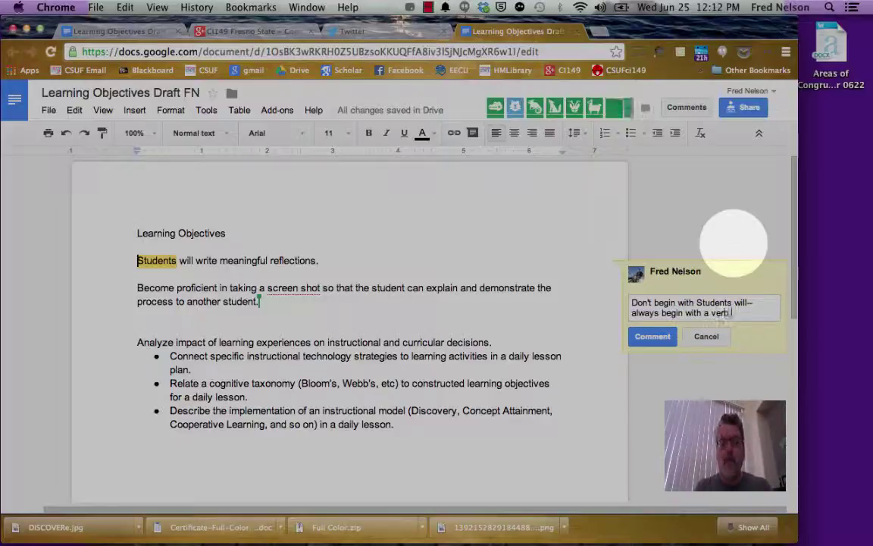
{"action": "left_click", "coordinate": [652, 336]}
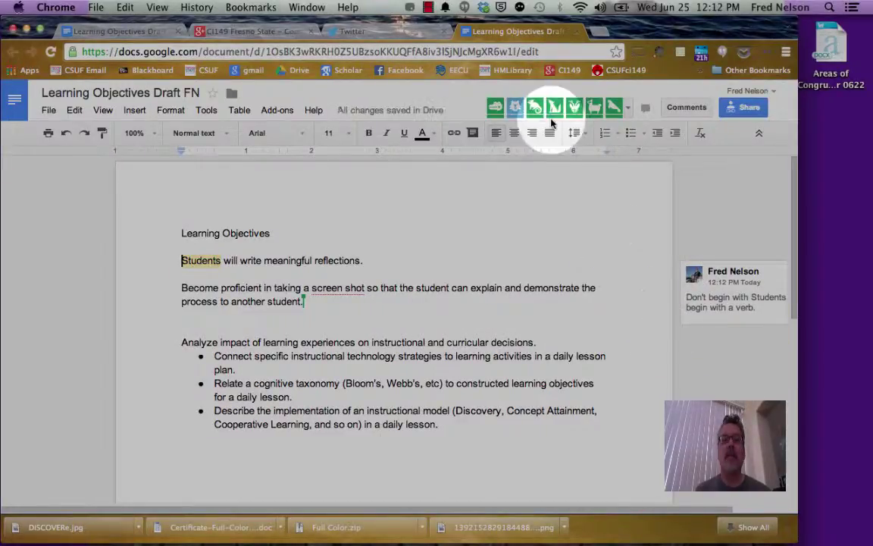
{"action": "left_click", "coordinate": [428, 7]}
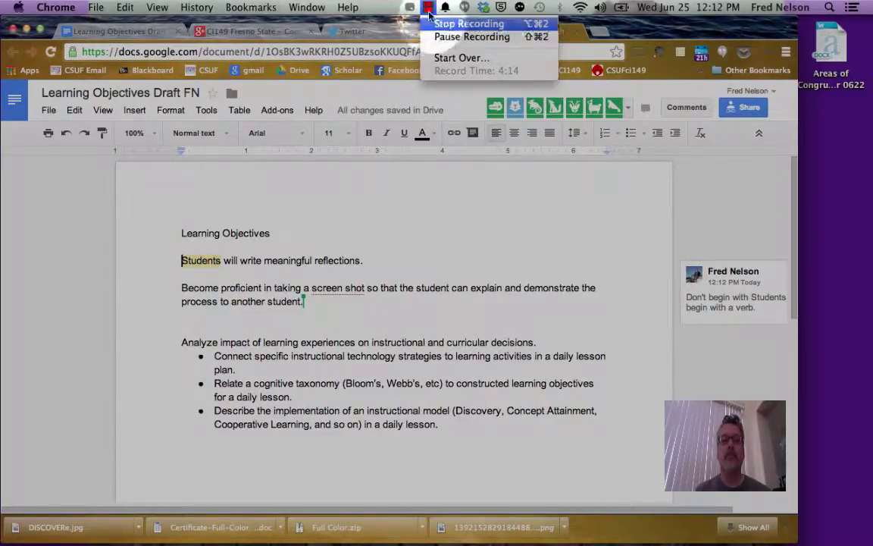